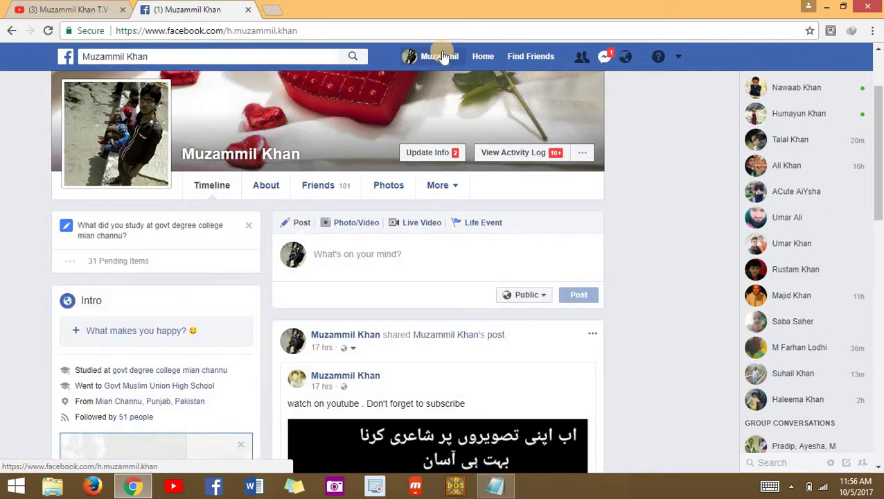
# - Go from the profile's Friends tab to the Friend Requests page listing 49 received requests
pyautogui.click(321, 189)
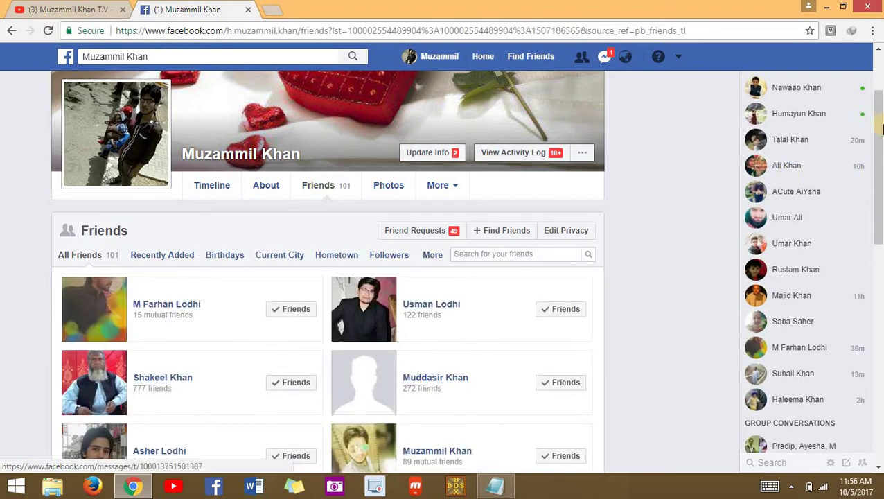
pyautogui.moveTo(883, 128); pyautogui.dragTo(883, 140)
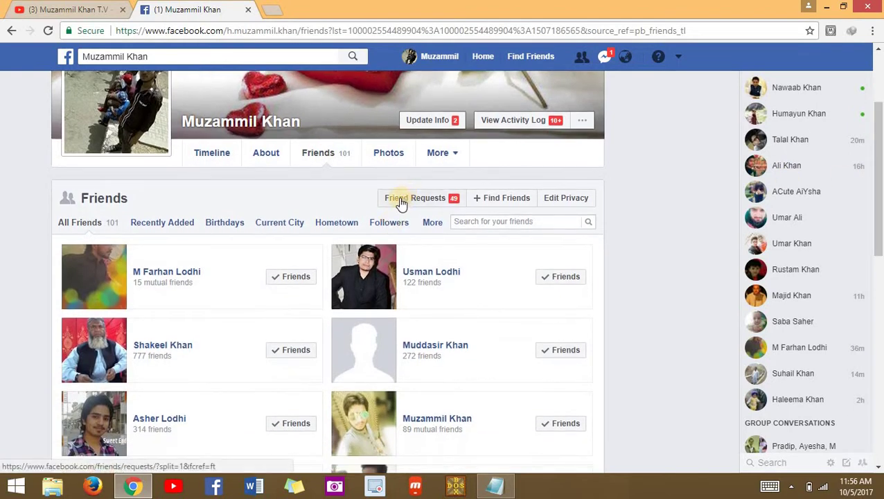
pyautogui.click(441, 200)
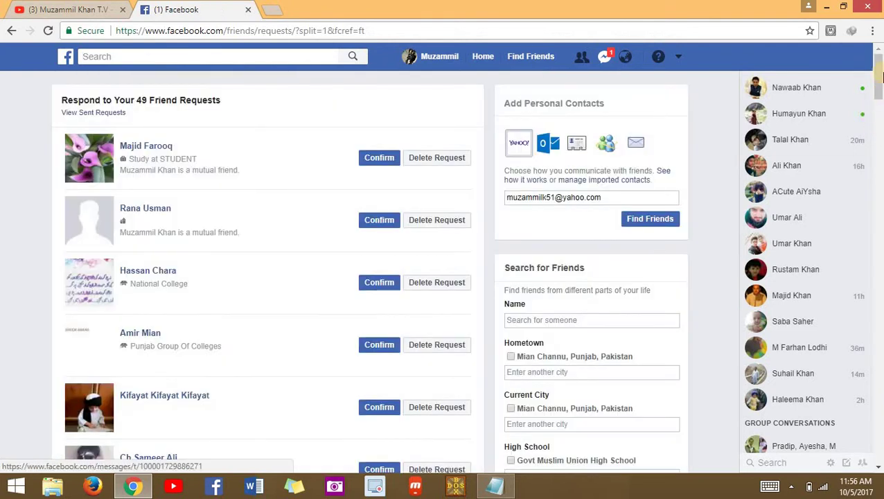
pyautogui.moveTo(879, 85); pyautogui.dragTo(880, 97)
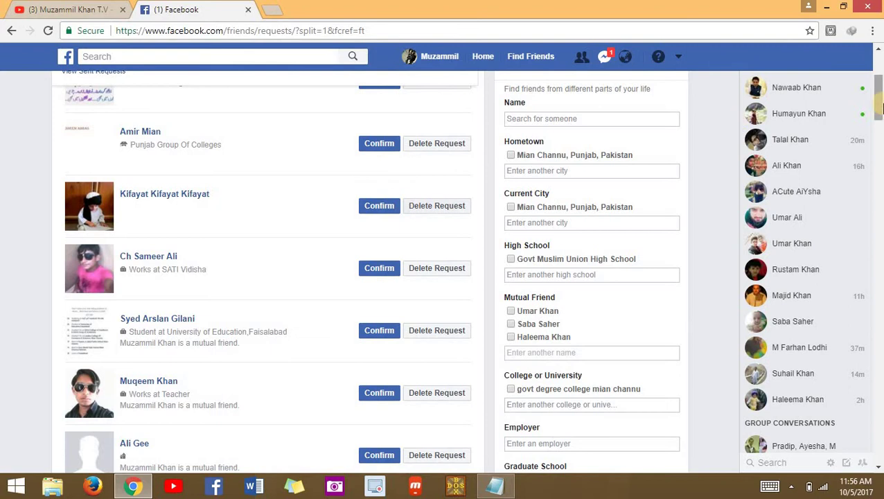
pyautogui.moveTo(878, 100); pyautogui.dragTo(881, 47)
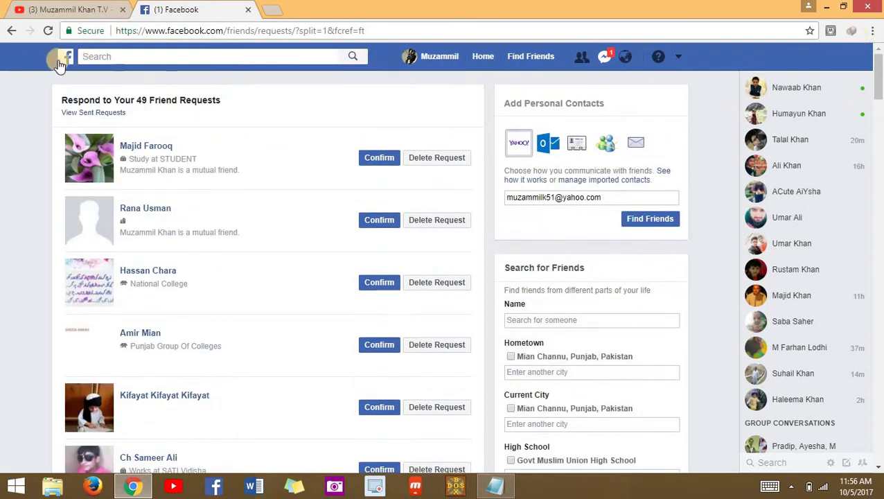
# - Switch to View Sent Requests and load more of the sent requests twice
pyautogui.click(99, 113)
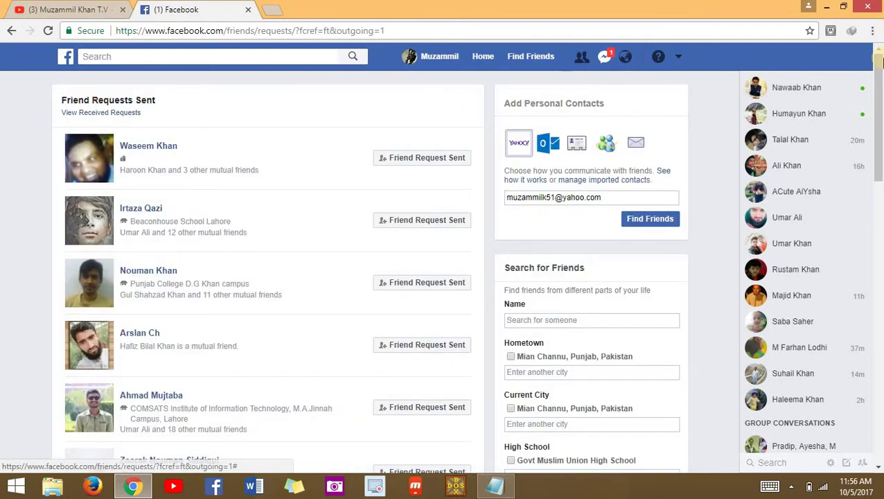
pyautogui.moveTo(881, 67); pyautogui.dragTo(881, 189)
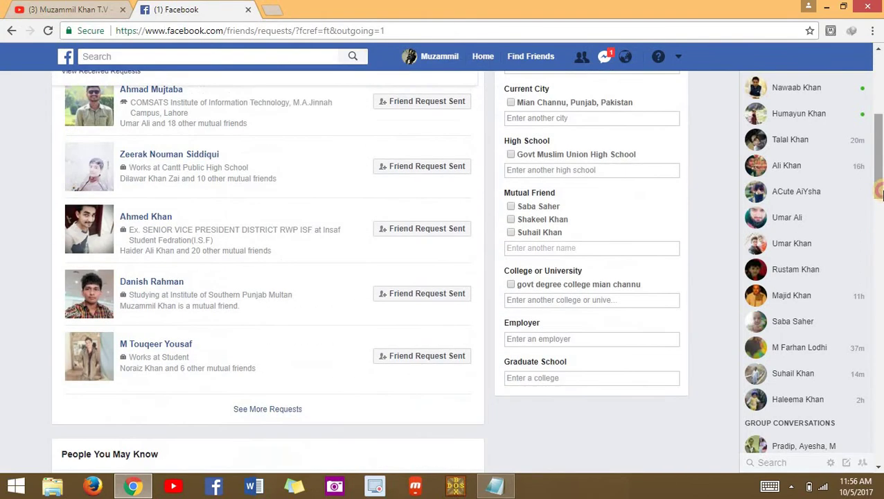
pyautogui.click(250, 411)
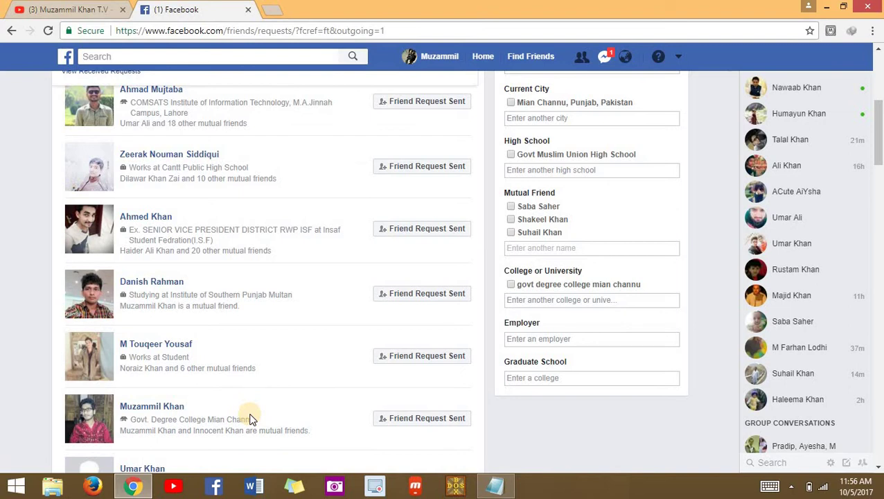
pyautogui.moveTo(878, 163); pyautogui.dragTo(879, 257)
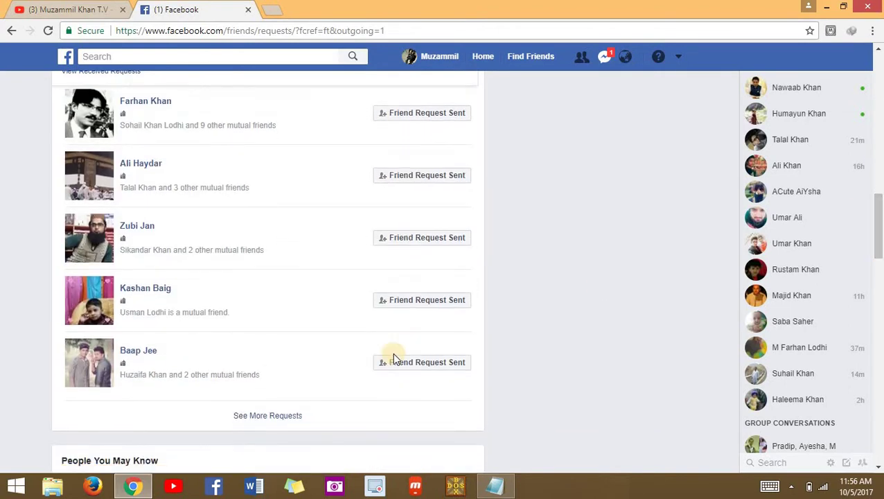
pyautogui.click(272, 414)
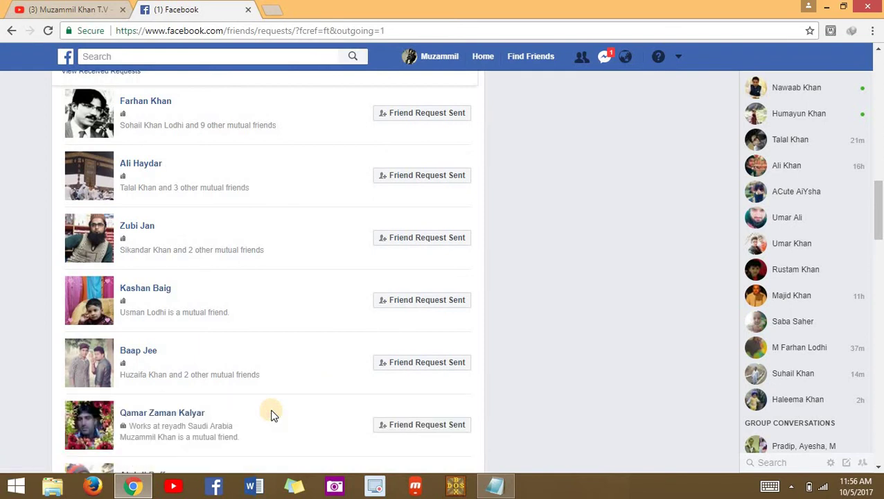
# - Open the first sent request's Friend Request Sent dropdown to reveal Cancel Request
pyautogui.click(878, 315)
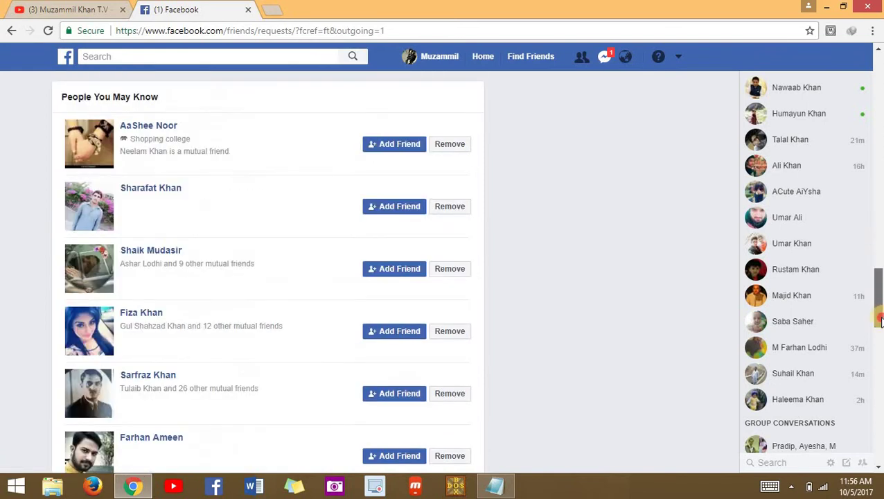
pyautogui.moveTo(879, 318); pyautogui.dragTo(878, 69)
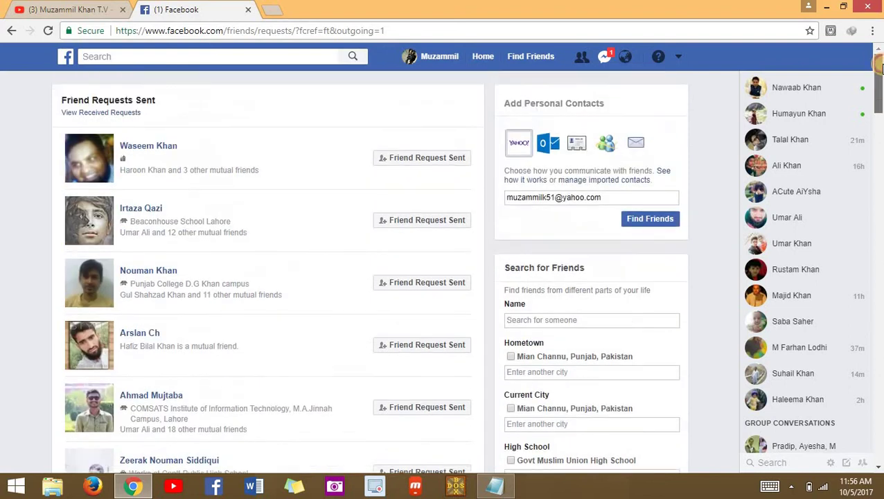
pyautogui.click(416, 161)
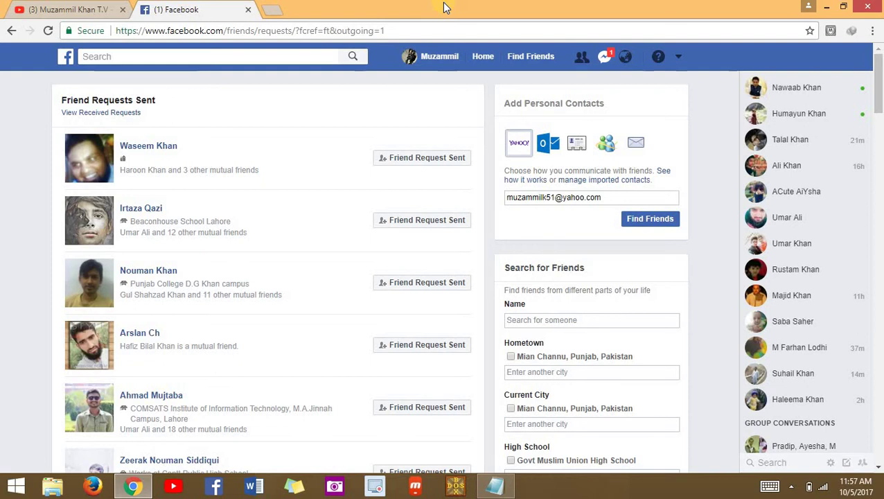
# - Load script.txt from Google Drive in a new tab using the goo.gl short link
pyautogui.click(270, 7)
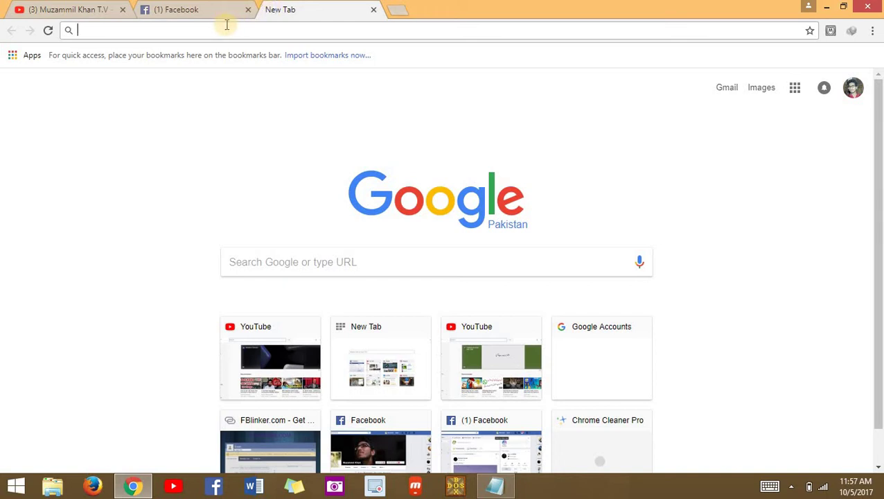
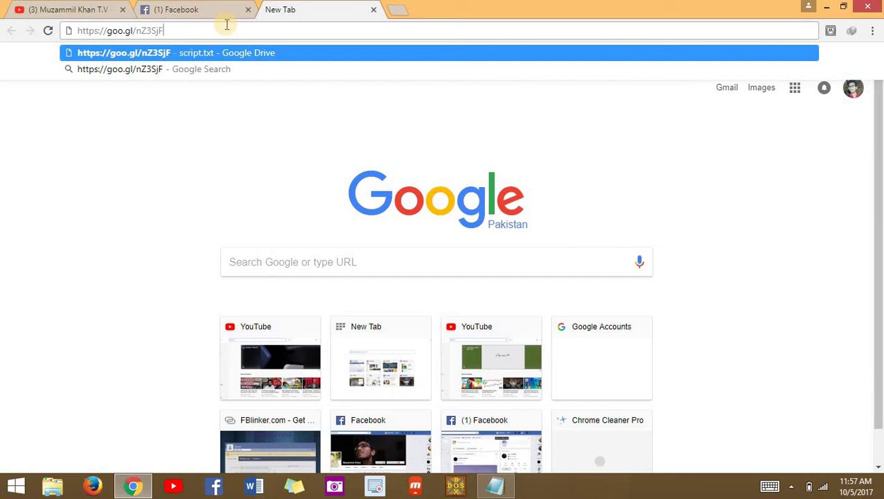
pyautogui.press('Return')
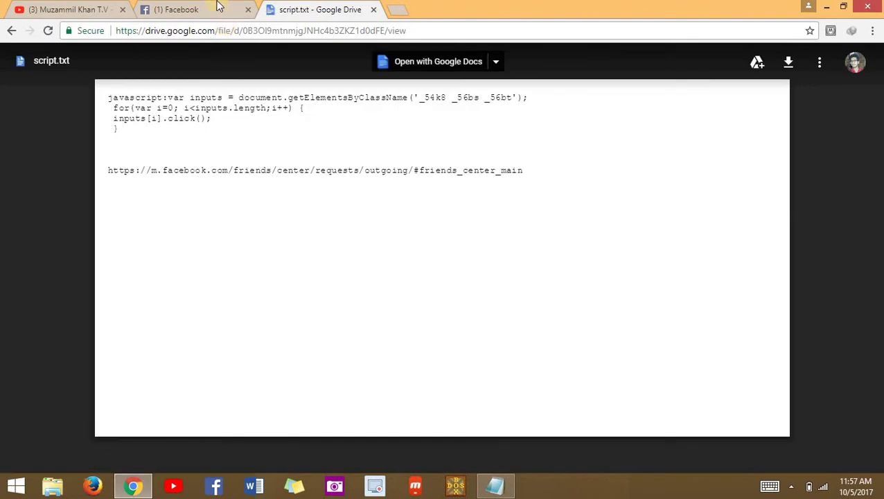
# - Copy the m.facebook.com outgoing-requests URL from script.txt into a fresh blank tab
pyautogui.click(201, 6)
pyautogui.click(340, 6)
pyautogui.moveTo(527, 172); pyautogui.dragTo(101, 171)
pyautogui.hotkey('ctrl', 'c')
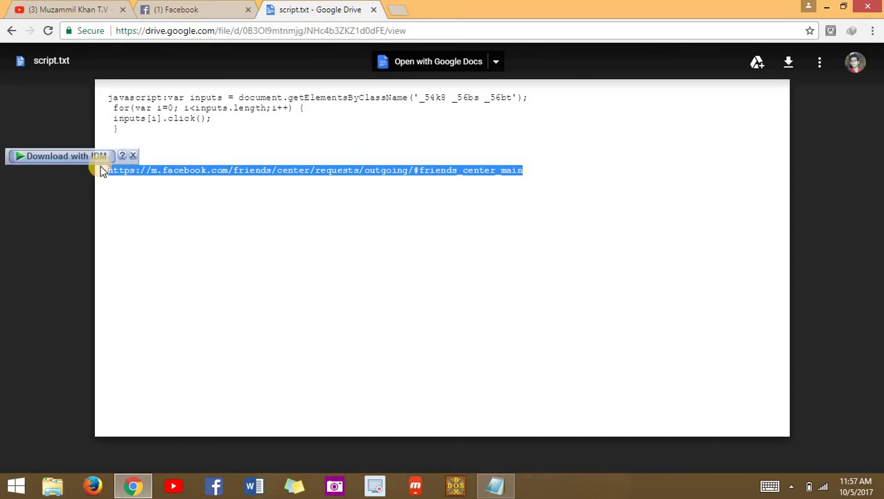
pyautogui.click(397, 10)
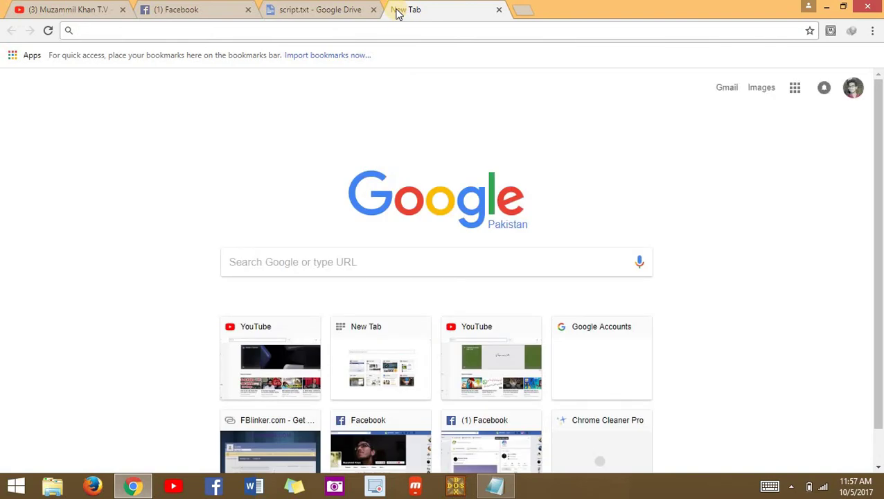
# - Load the m.facebook.com outgoing-requests link and scroll through the mobile Sent Requests list
pyautogui.hotkey('ctrl', 'v')
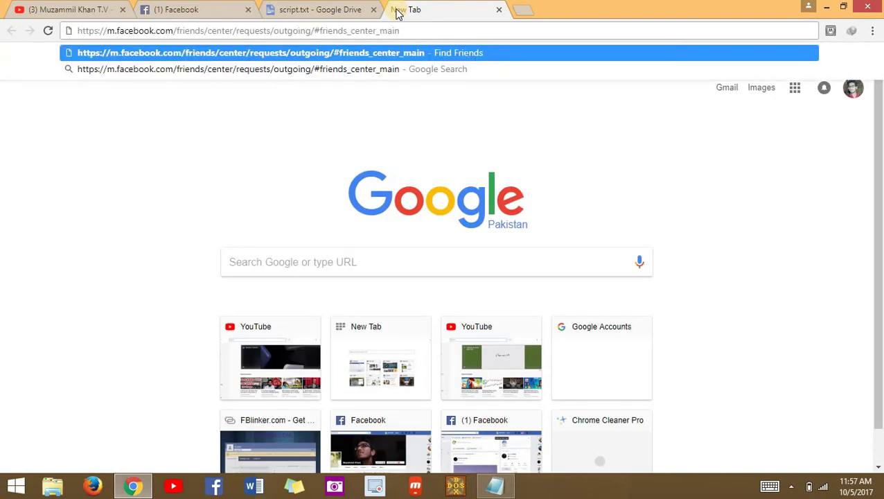
pyautogui.press('Return')
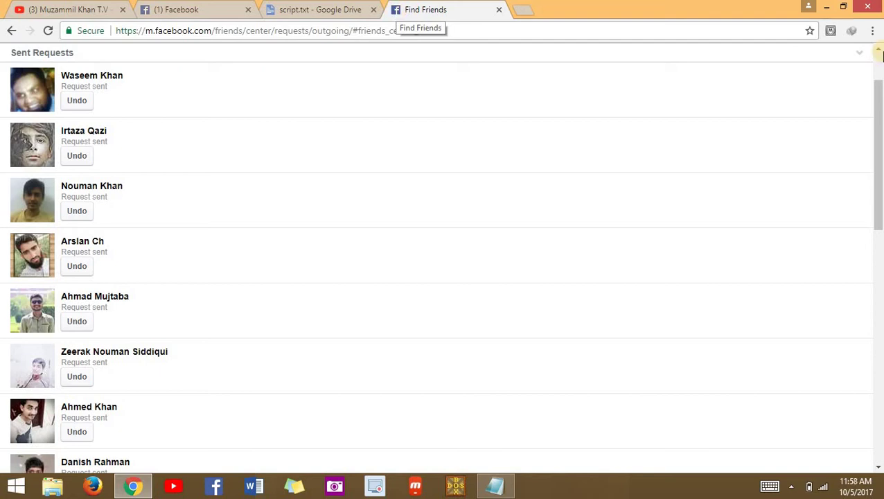
pyautogui.moveTo(879, 136); pyautogui.dragTo(880, 52)
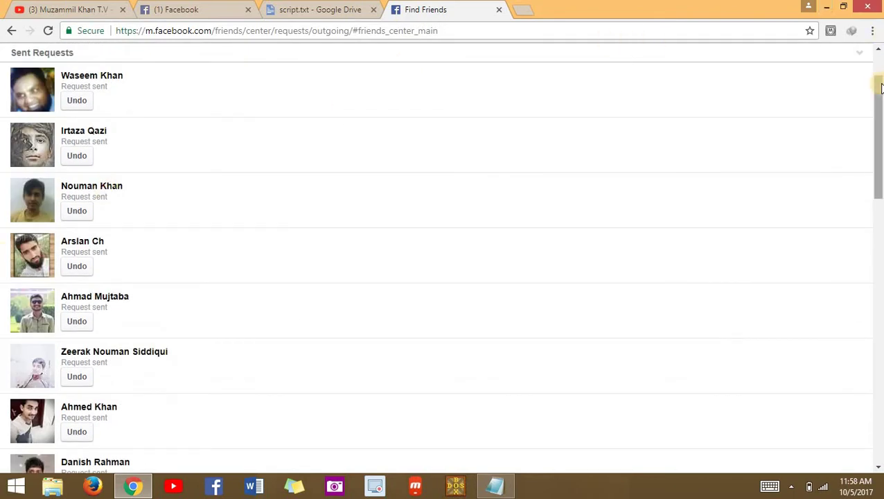
pyautogui.moveTo(880, 138); pyautogui.dragTo(880, 62)
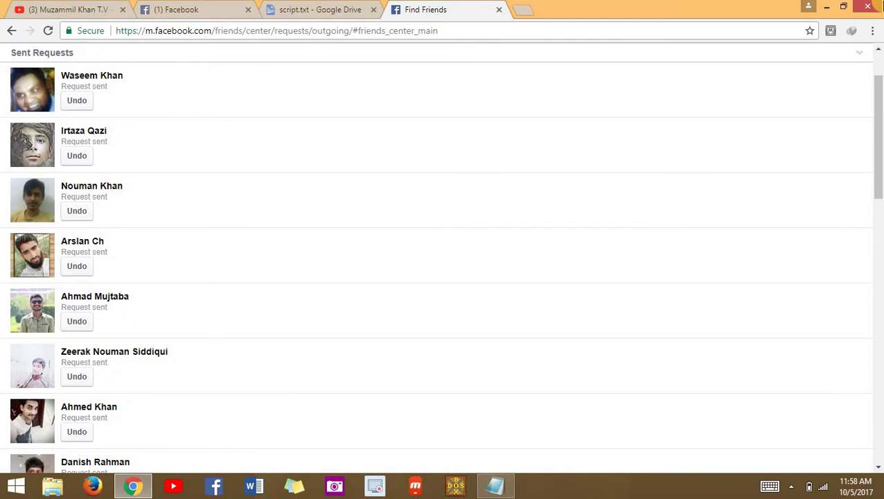
# - Highlight the four-line JavaScript snippet in script.txt and return to the Sent Requests tab
pyautogui.click(311, 6)
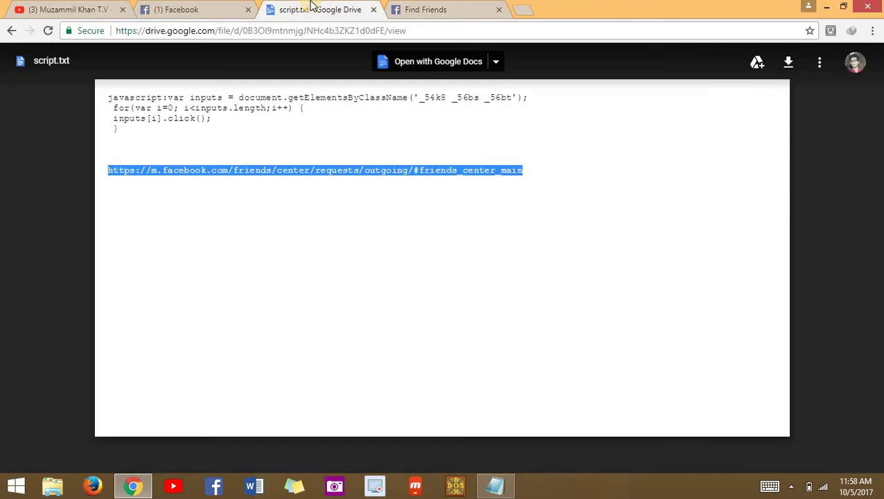
pyautogui.click(407, 134)
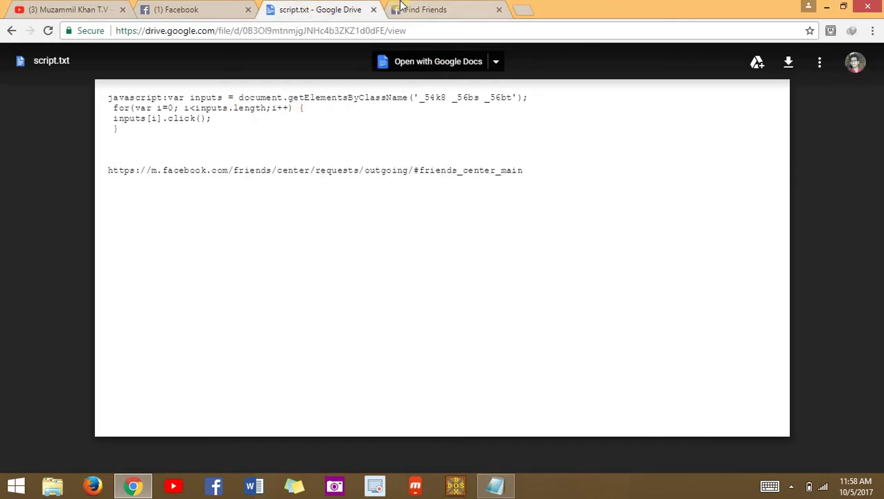
pyautogui.click(399, 6)
pyautogui.click(316, 6)
pyautogui.moveTo(107, 101); pyautogui.dragTo(230, 131)
pyautogui.hotkey('ctrl', 'c')
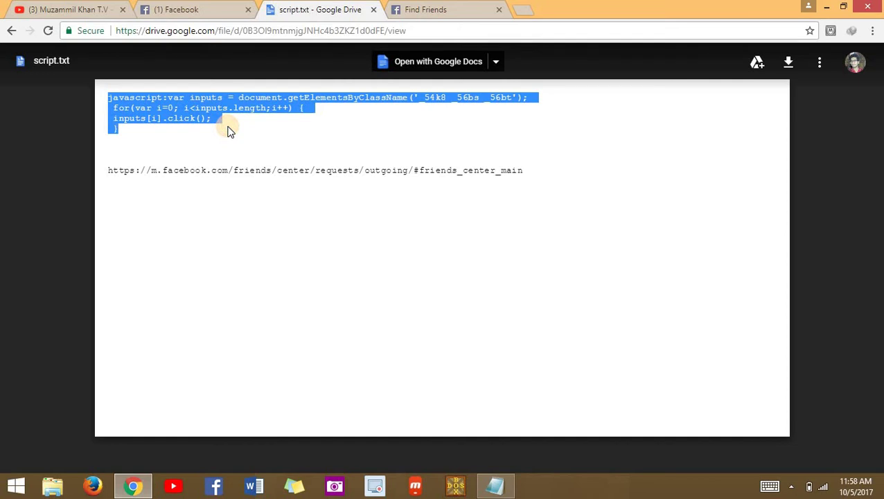
pyautogui.click(463, 7)
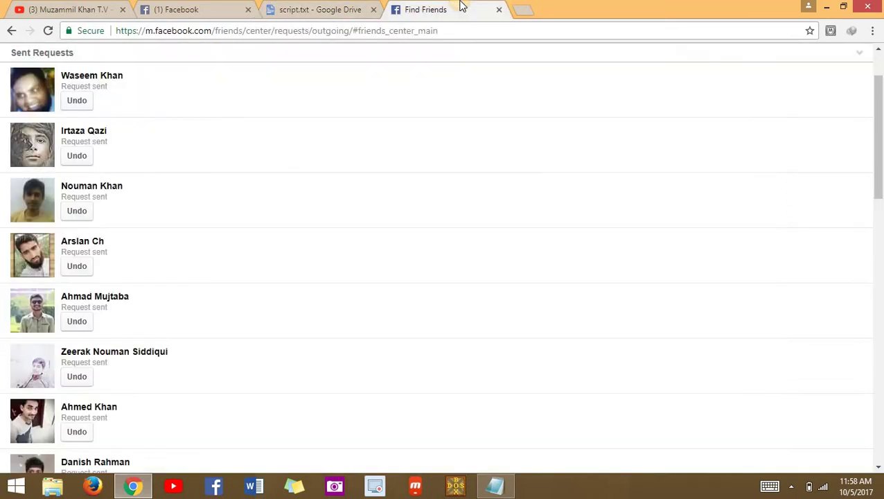
# - Inspect the Sent Requests page and switch DevTools to the Console panel
pyautogui.rightClick(506, 169)
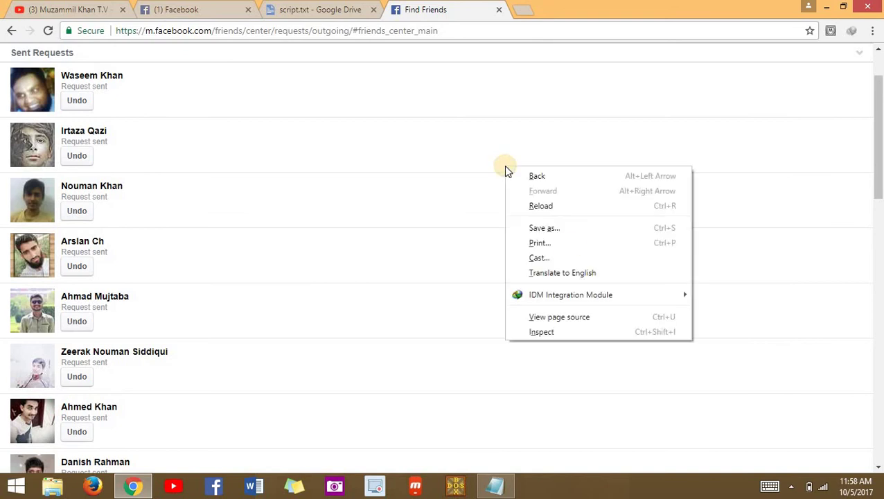
pyautogui.click(567, 336)
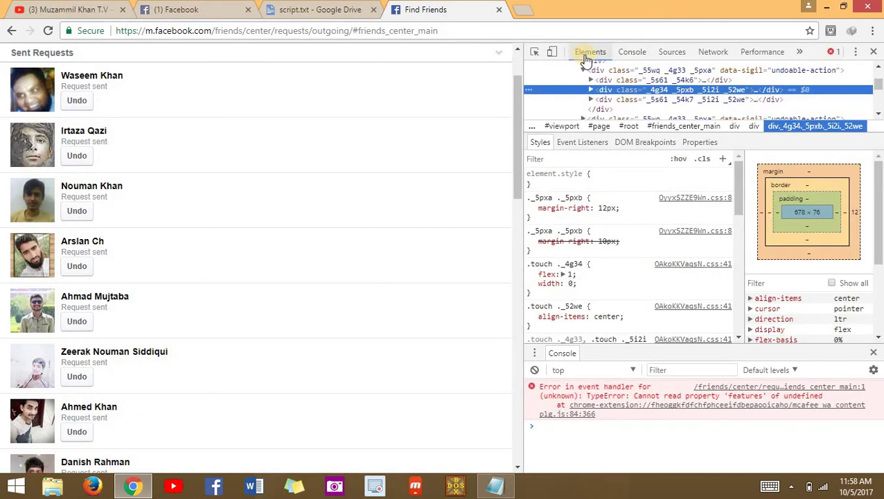
pyautogui.click(632, 52)
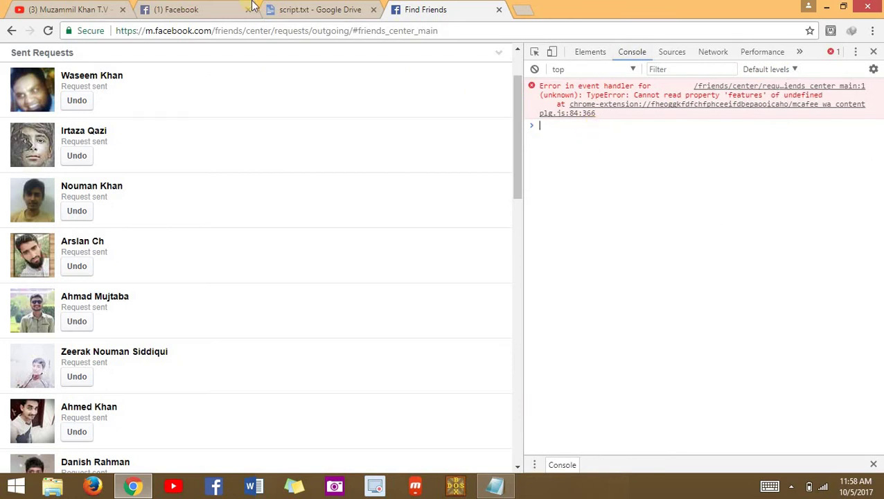
pyautogui.click(315, 8)
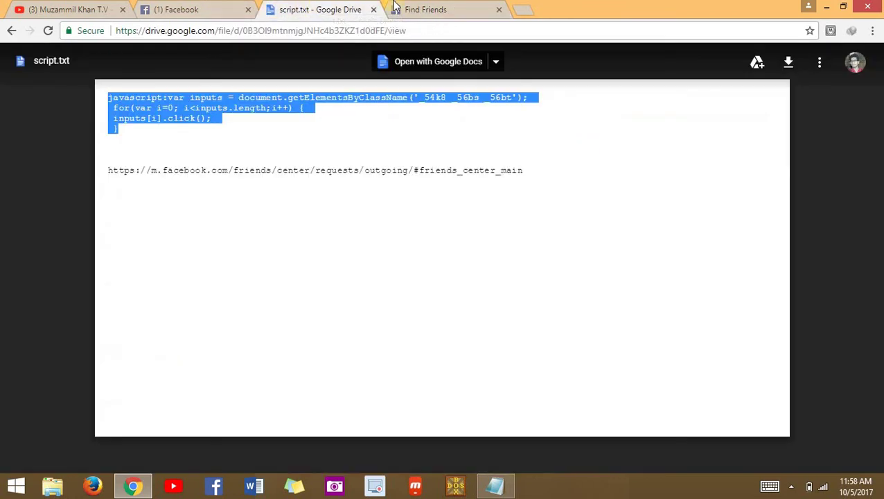
pyautogui.click(421, 9)
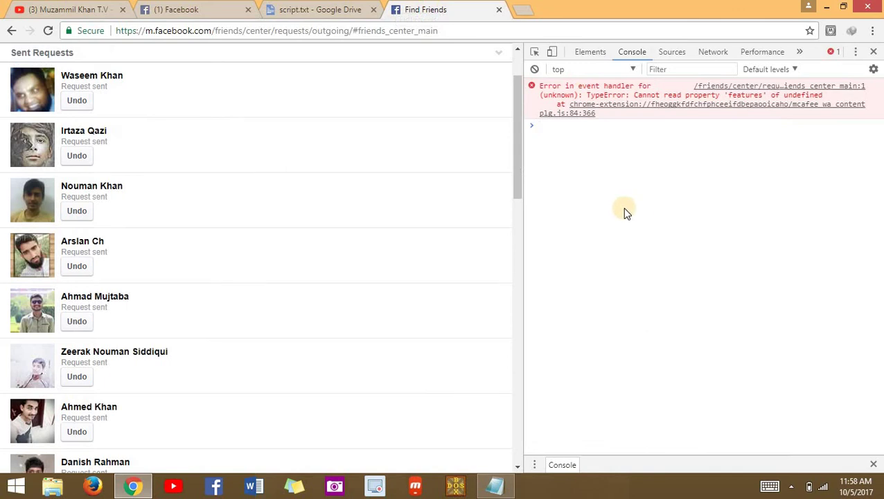
# - Paste the click-loop snippet at the Console prompt and run it
pyautogui.hotkey('ctrl', 'v')
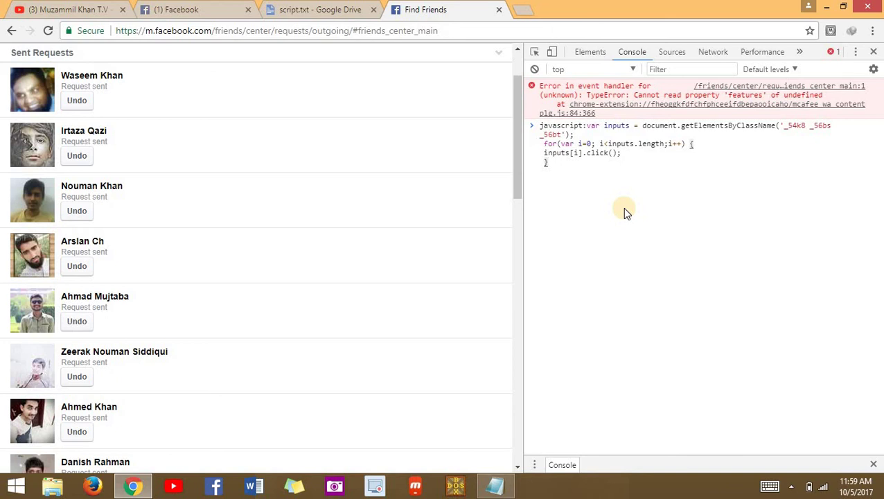
pyautogui.press('Return')
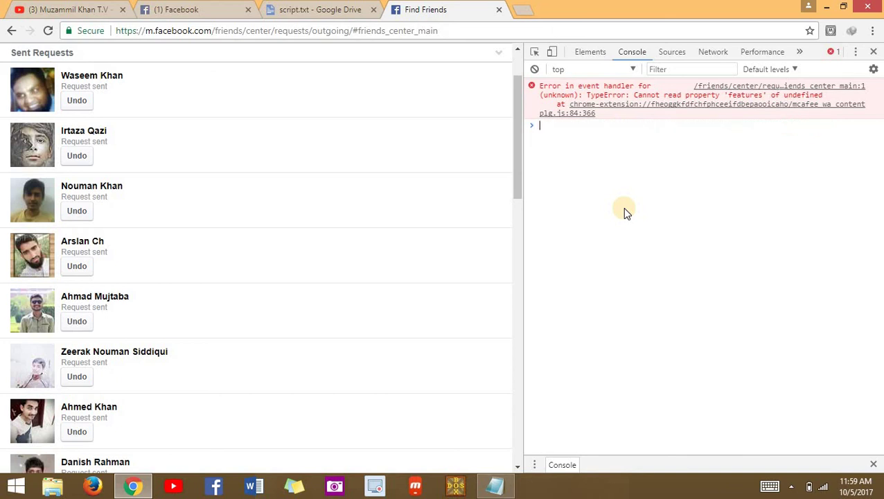
# - Close DevTools, confirm all sent requests read Request canceled, then switch to YouTube
pyautogui.click(873, 51)
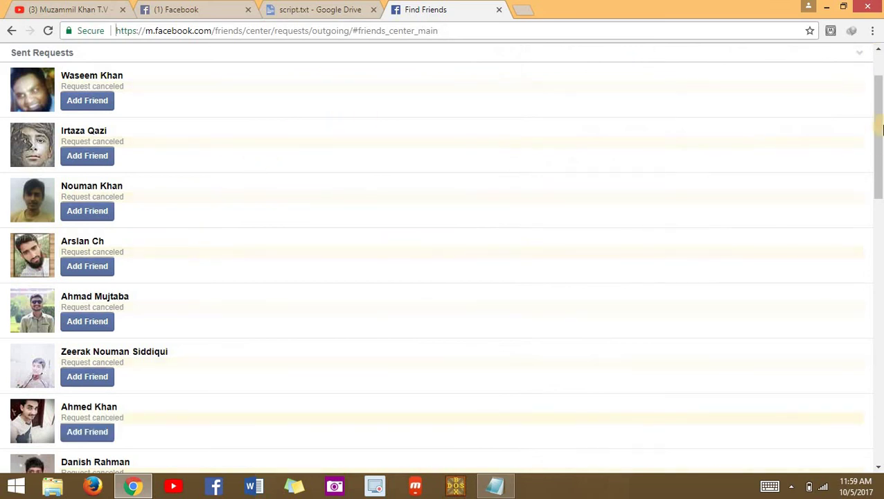
pyautogui.click(878, 277)
pyautogui.moveTo(879, 283); pyautogui.dragTo(880, 170)
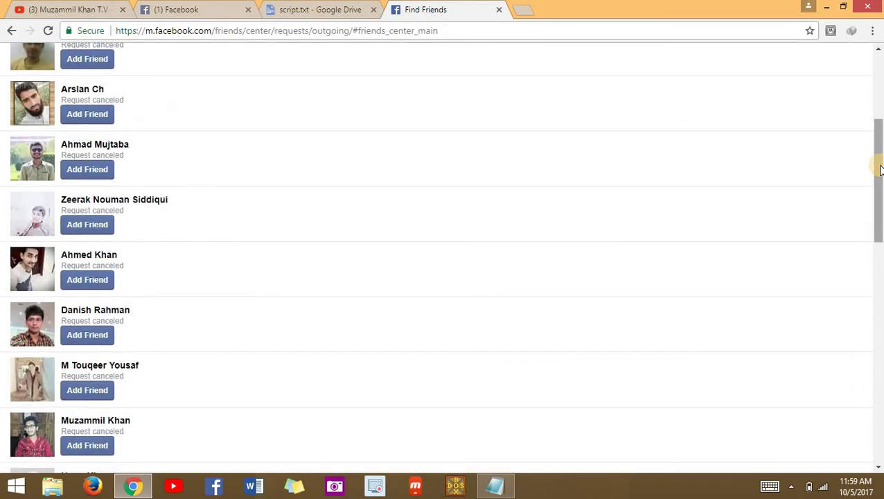
pyautogui.click(876, 89)
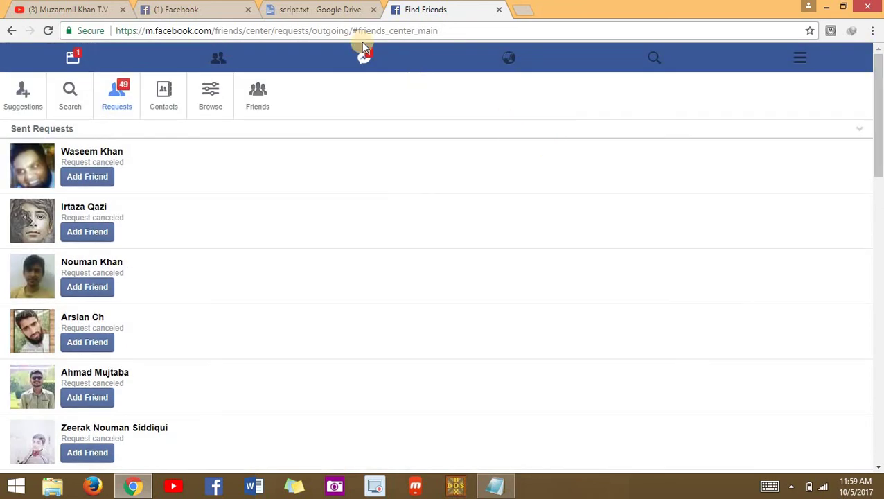
pyautogui.click(59, 6)
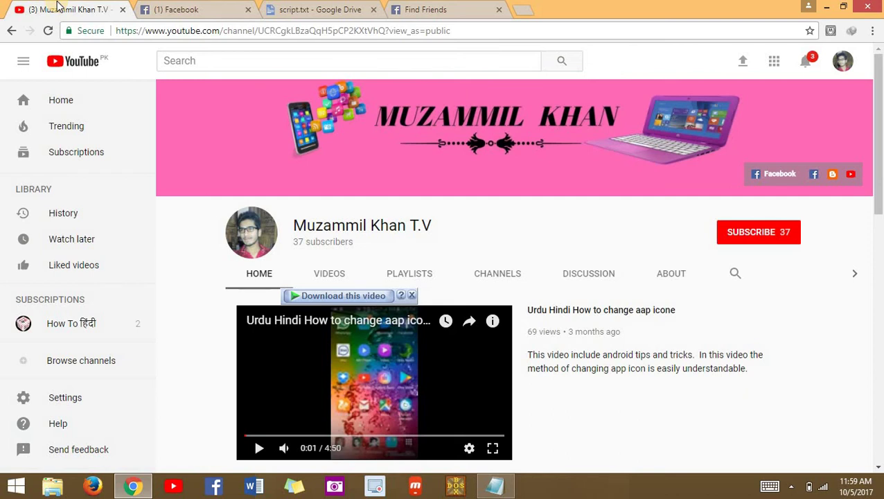